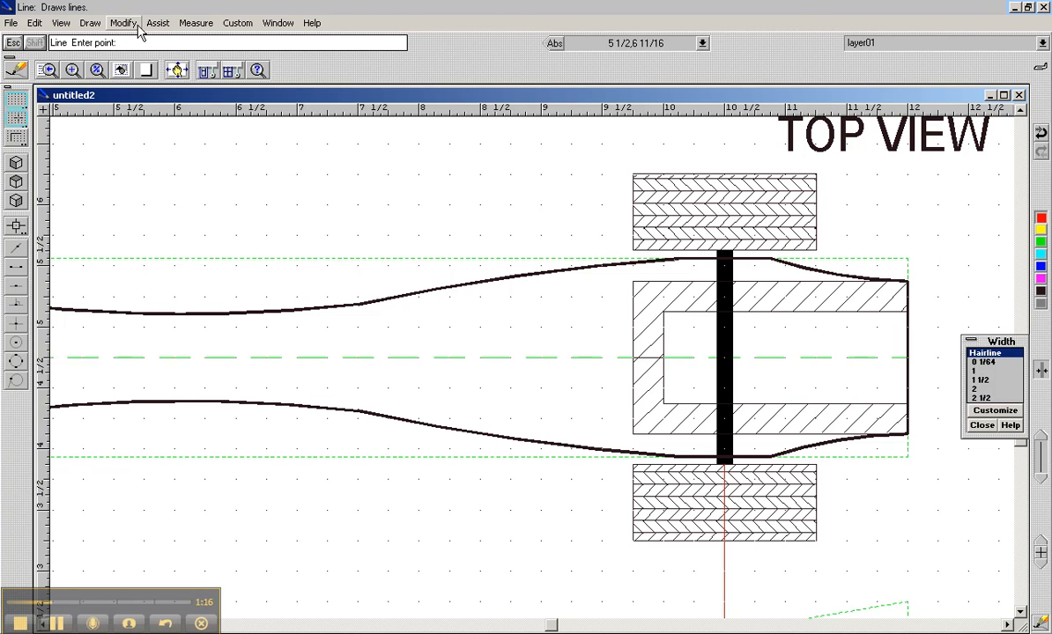
left_click(198, 24)
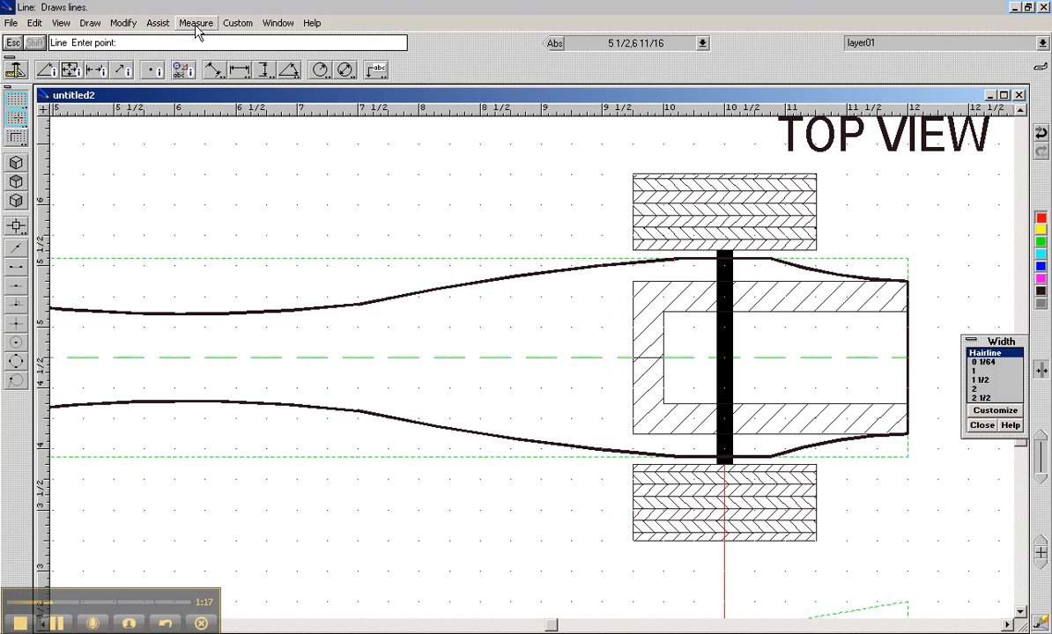
left_click(266, 70)
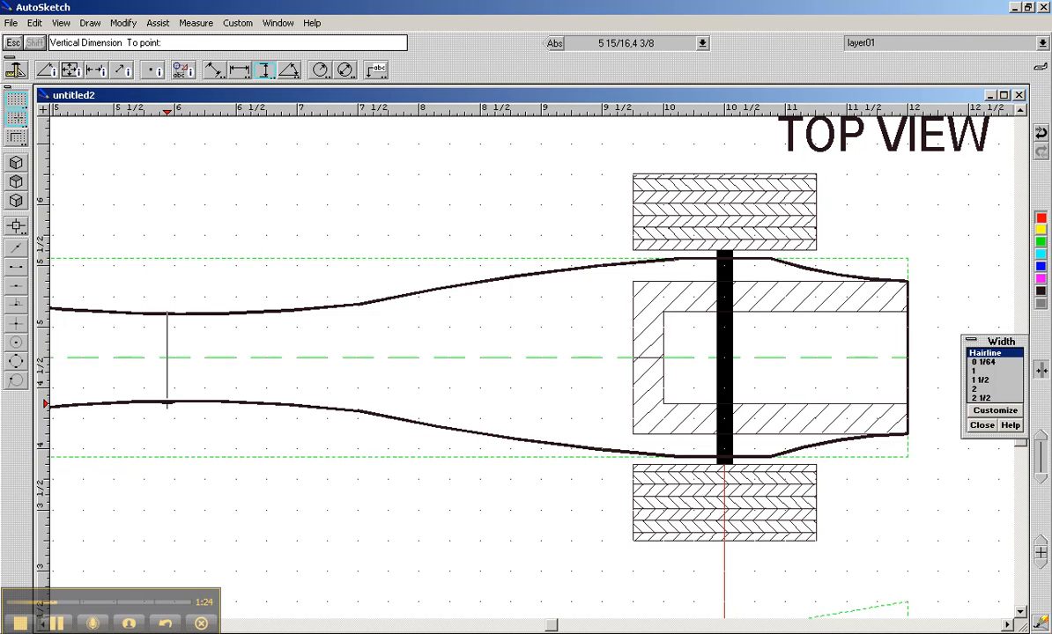
left_click(168, 405)
left_click(168, 404)
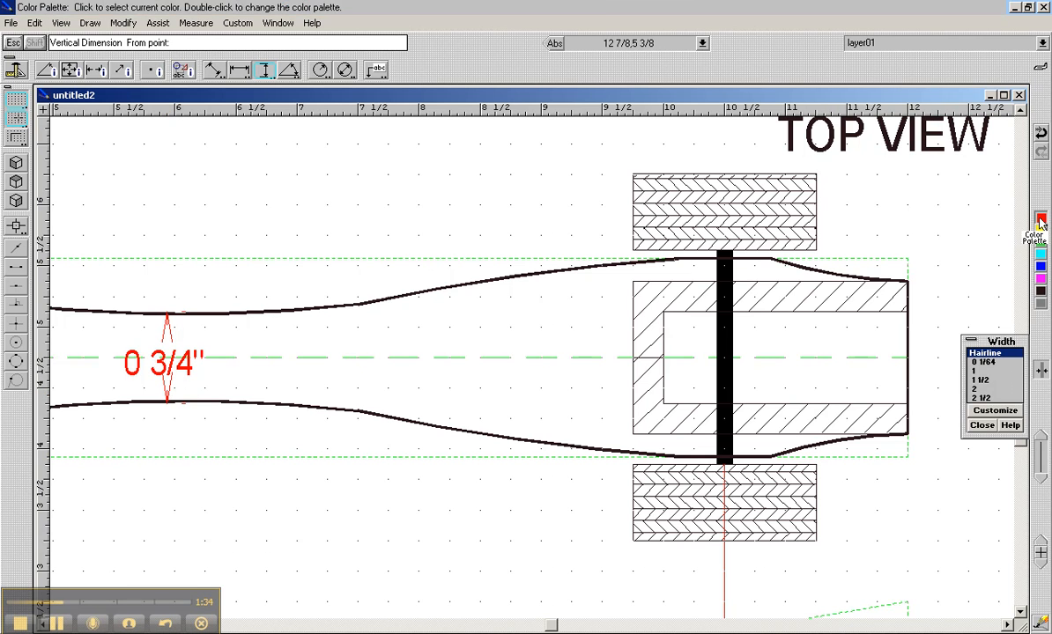
left_click(1042, 135)
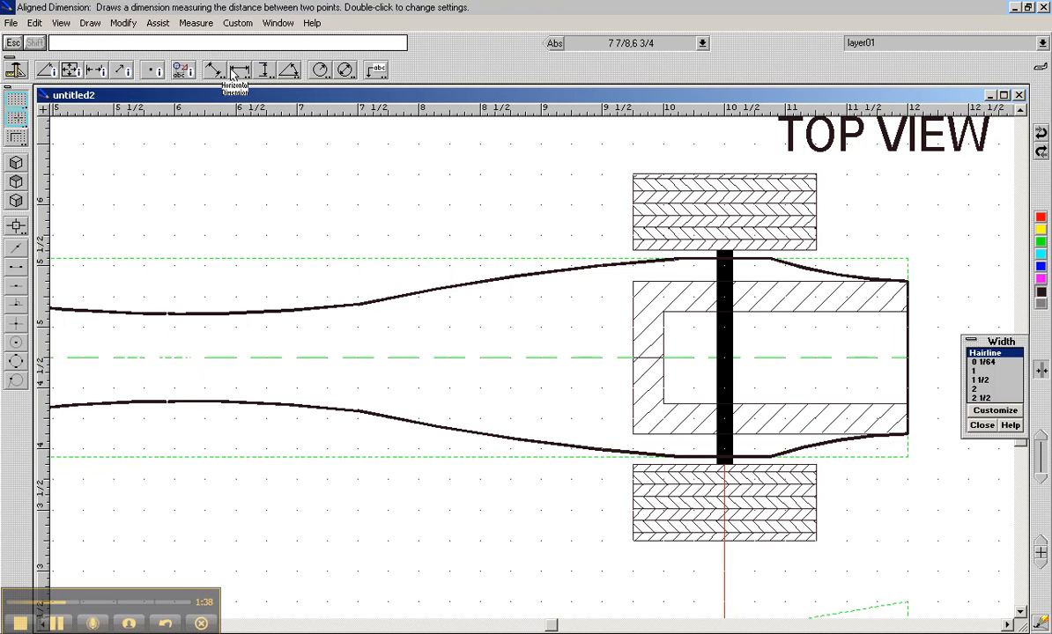
Step: Add black vertical dimensions in the top view across the body's narrow waist and, beyond the rear end, across the body's full width
left_click(265, 71)
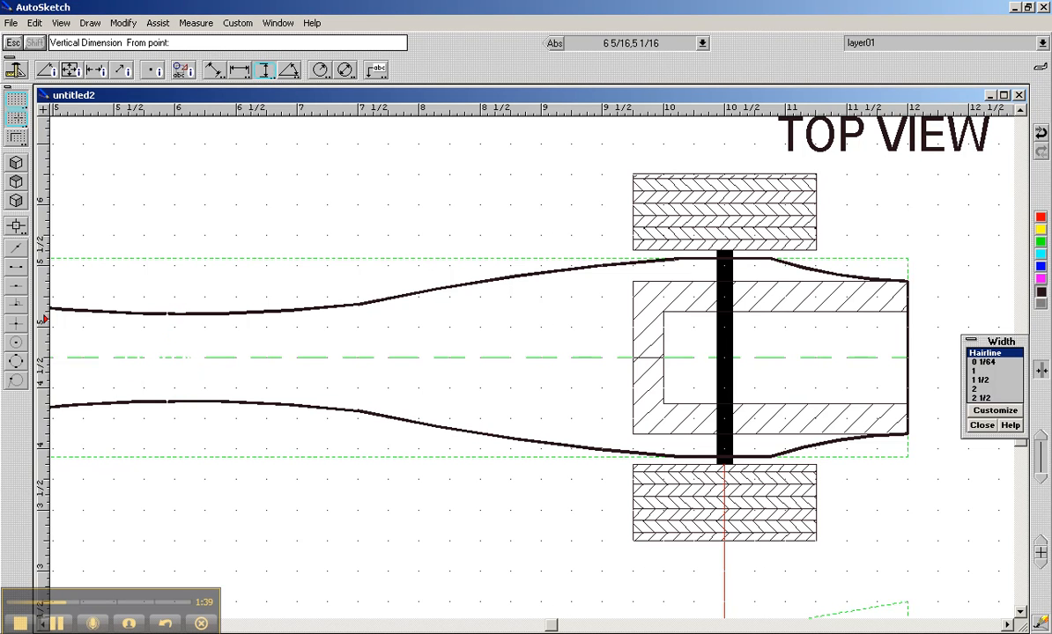
left_click(204, 312)
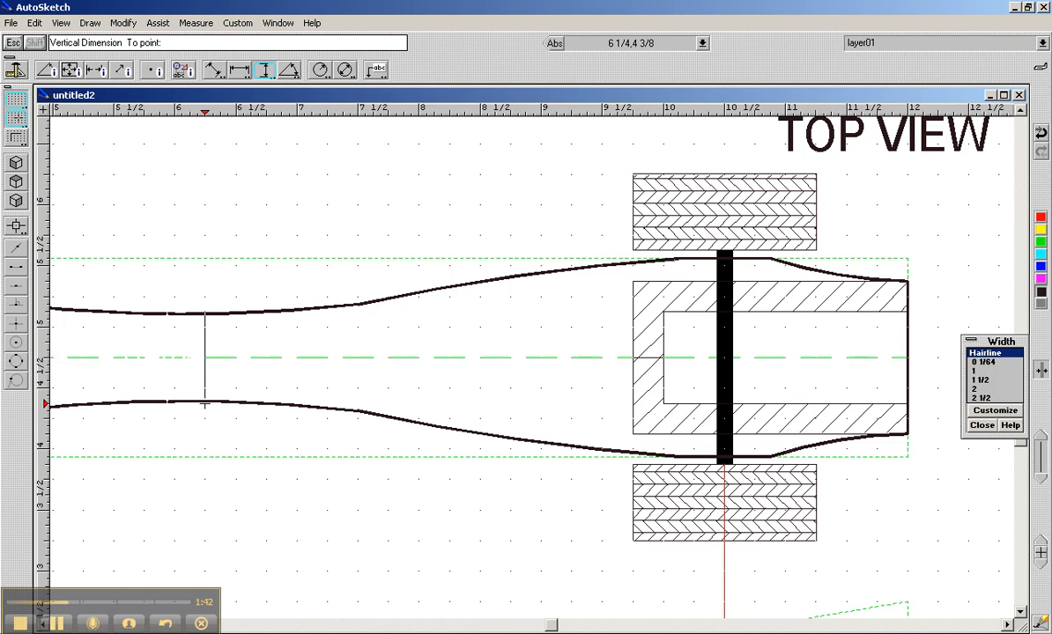
left_click(204, 403)
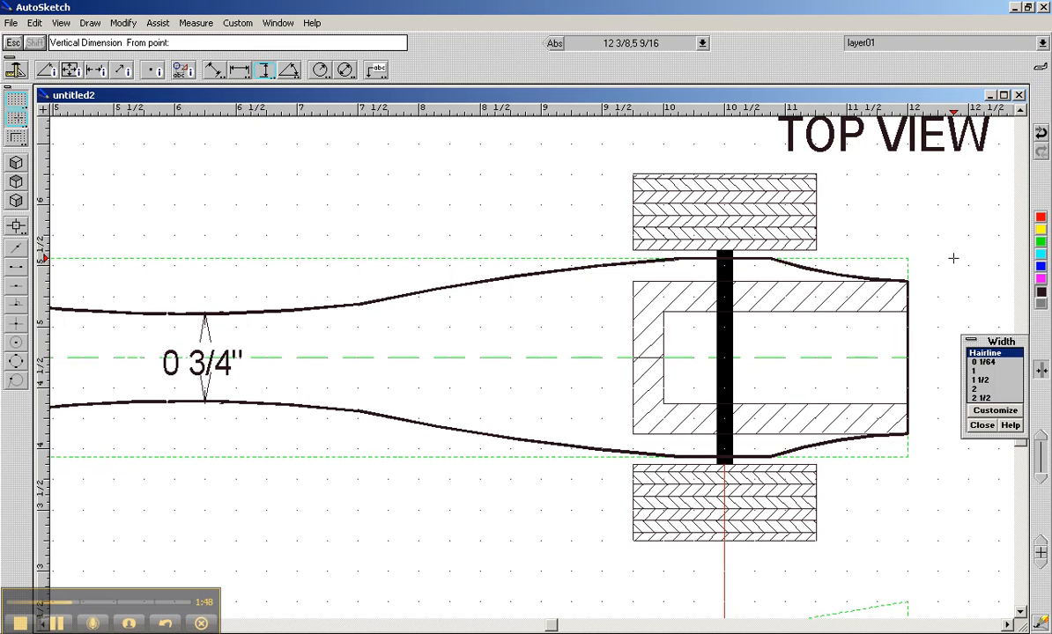
left_click(981, 426)
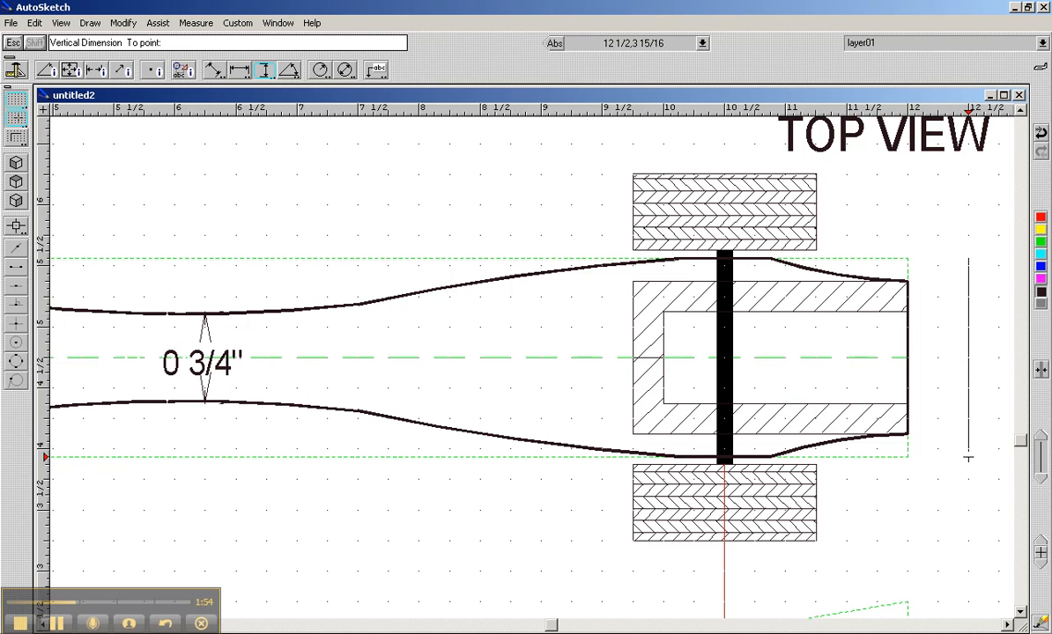
left_click(968, 457)
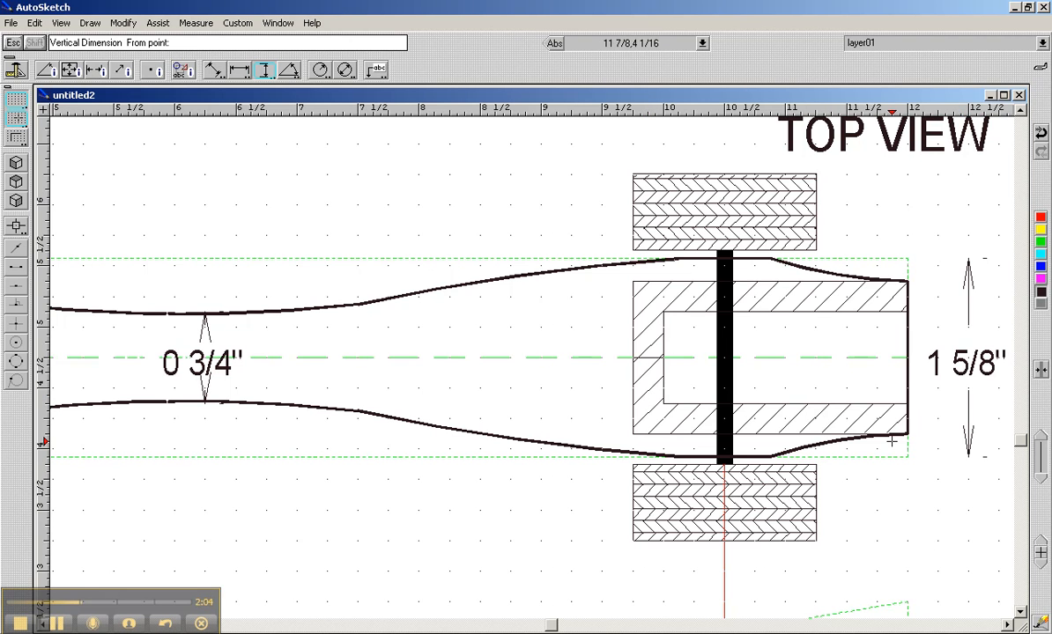
Step: Add a vertical dimension behind the front view's rear end, spanning from the highest tail tip down to the body's bottom line
left_click(1020, 613)
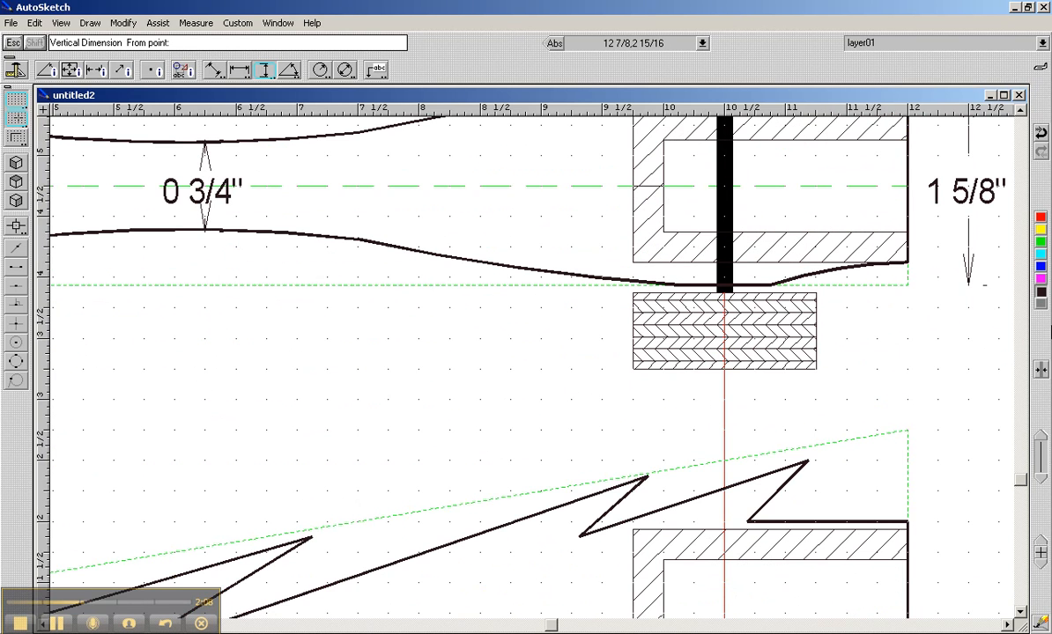
left_click(1019, 112)
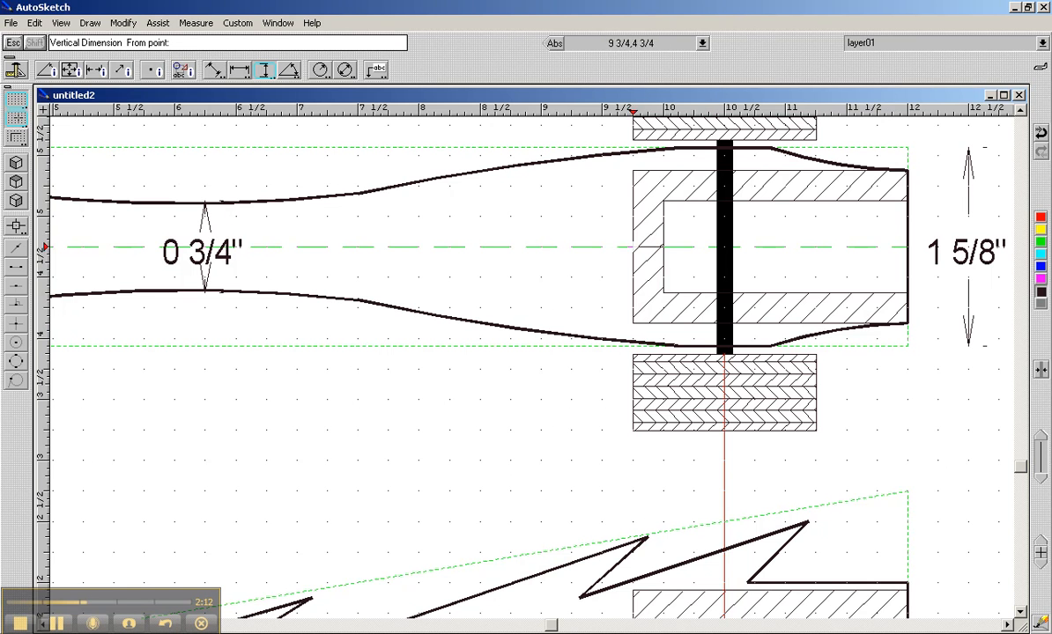
left_click(1019, 611)
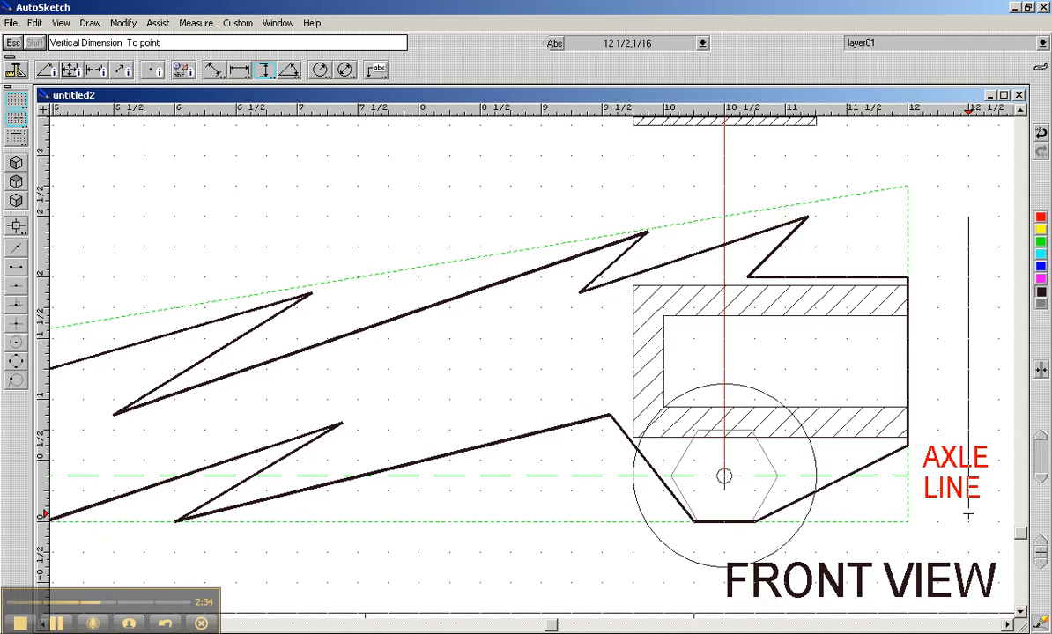
left_click(968, 522)
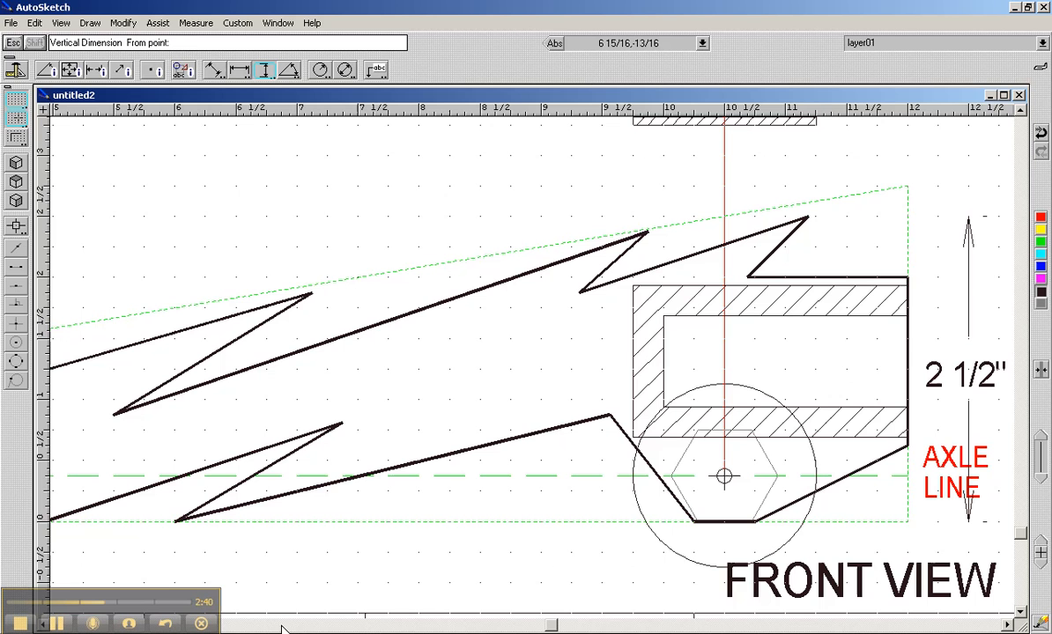
Step: Add an aligned dimension in the middle of the front view, from the upper notch's inner corner to the lower body edge
left_click(504, 626)
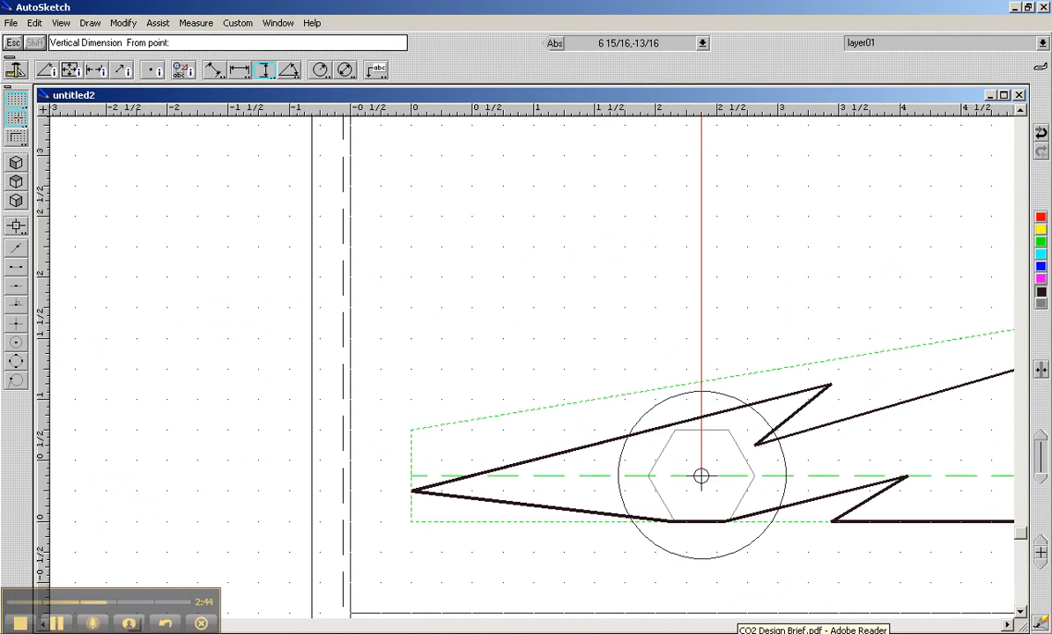
left_click(555, 626)
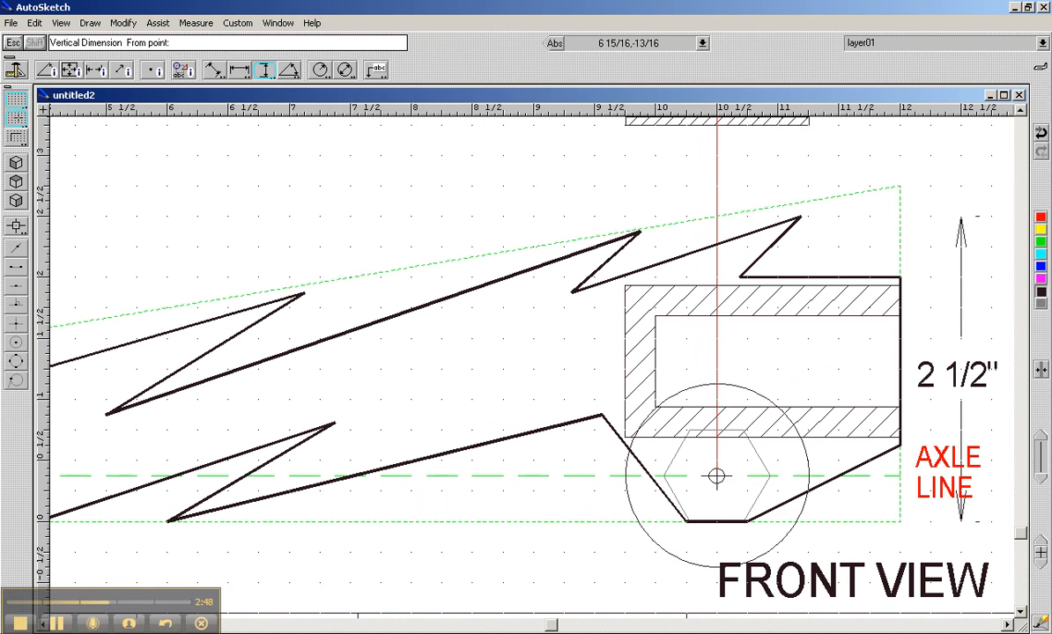
left_click_drag(553, 626, 476, 626)
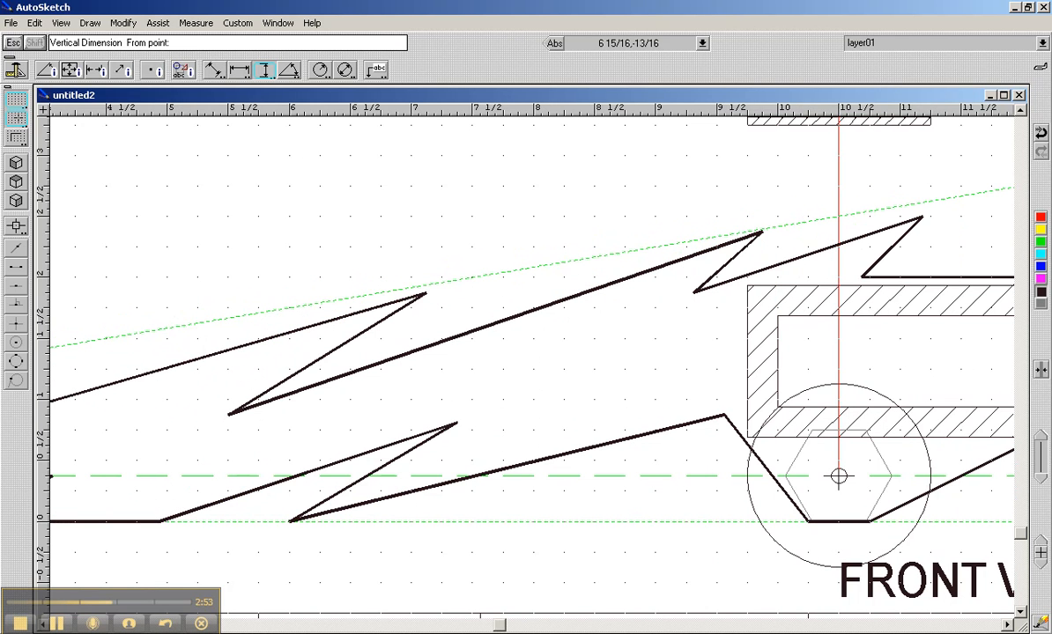
left_click(458, 627)
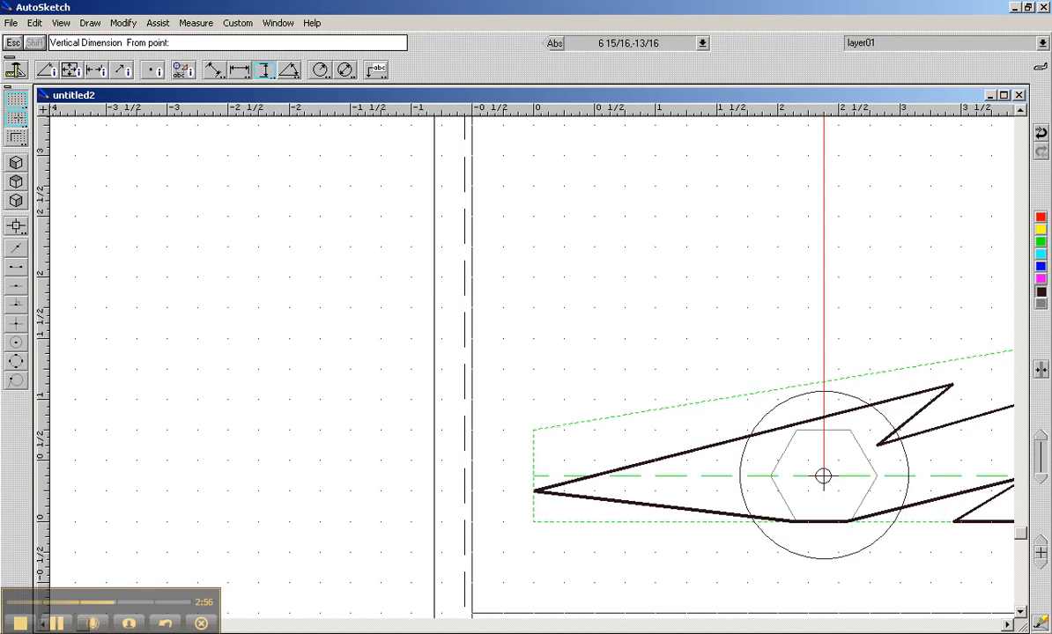
left_click(828, 630)
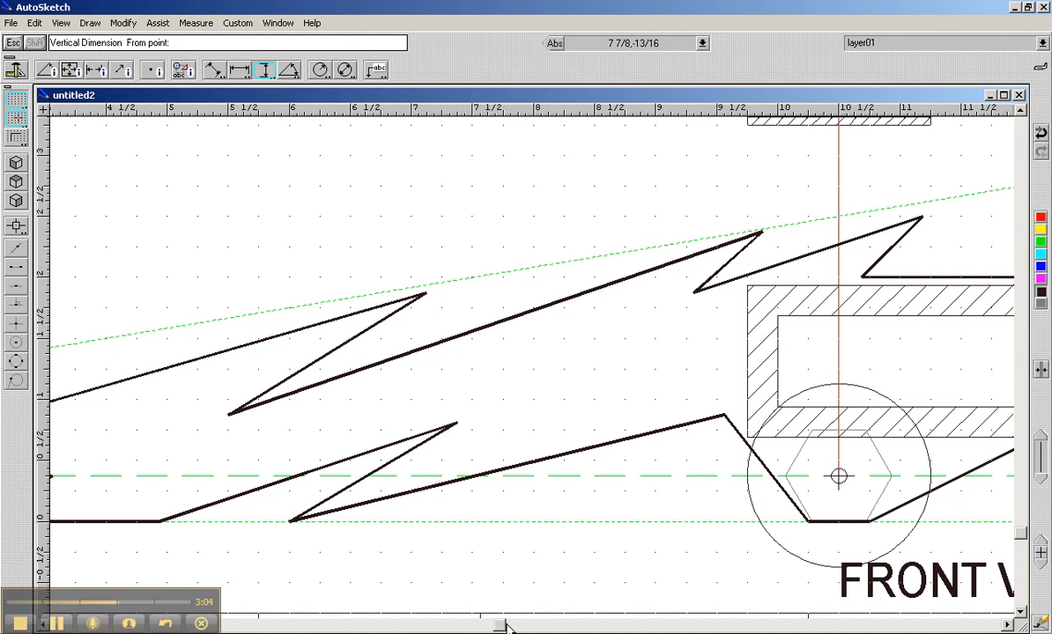
left_click_drag(493, 626, 438, 624)
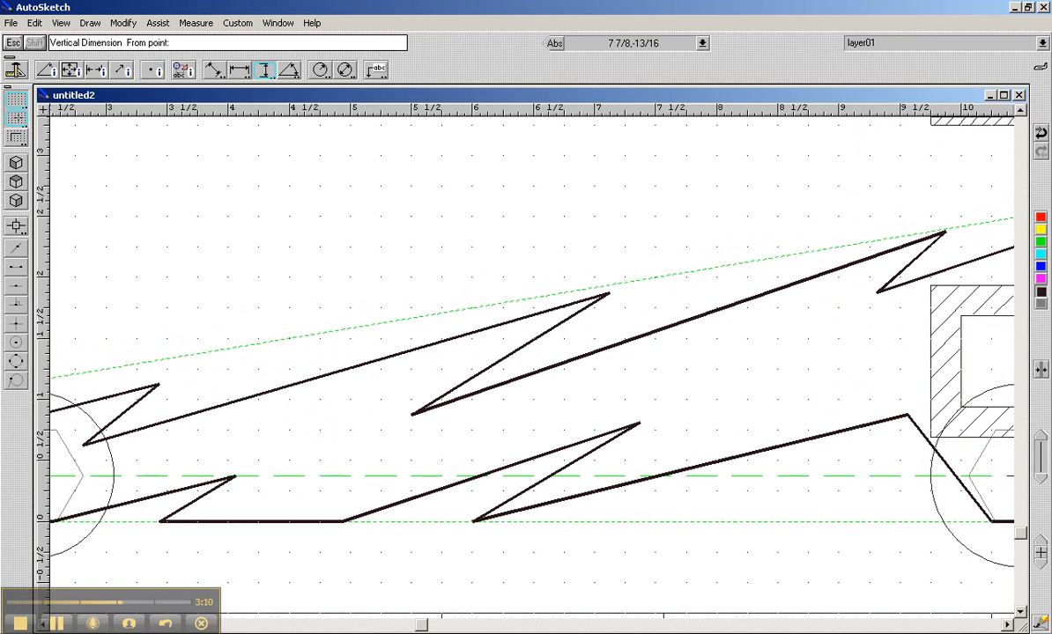
left_click(215, 71)
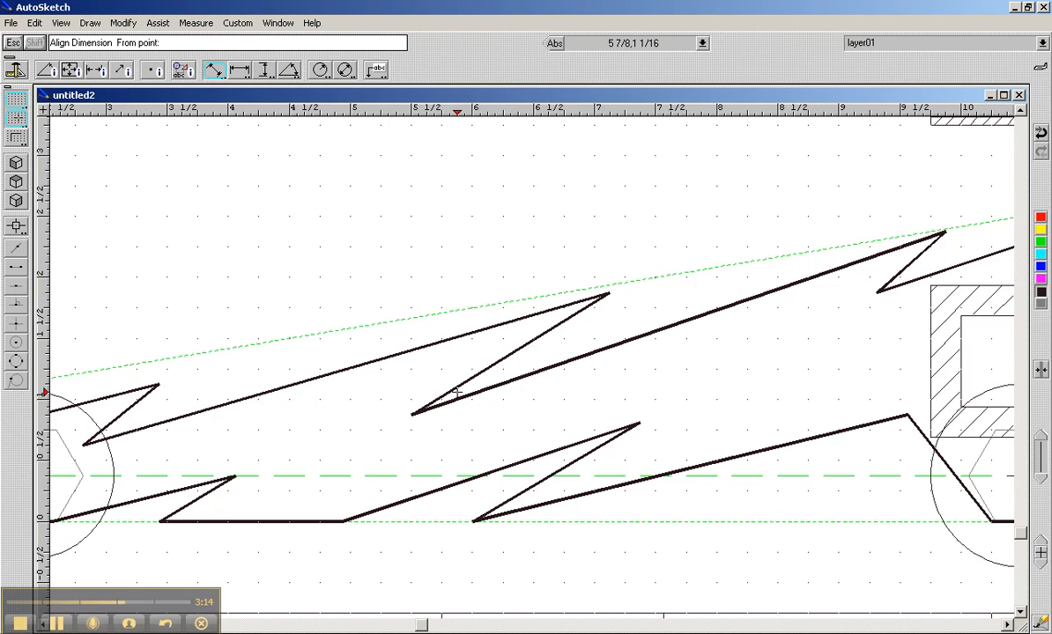
left_click(411, 412)
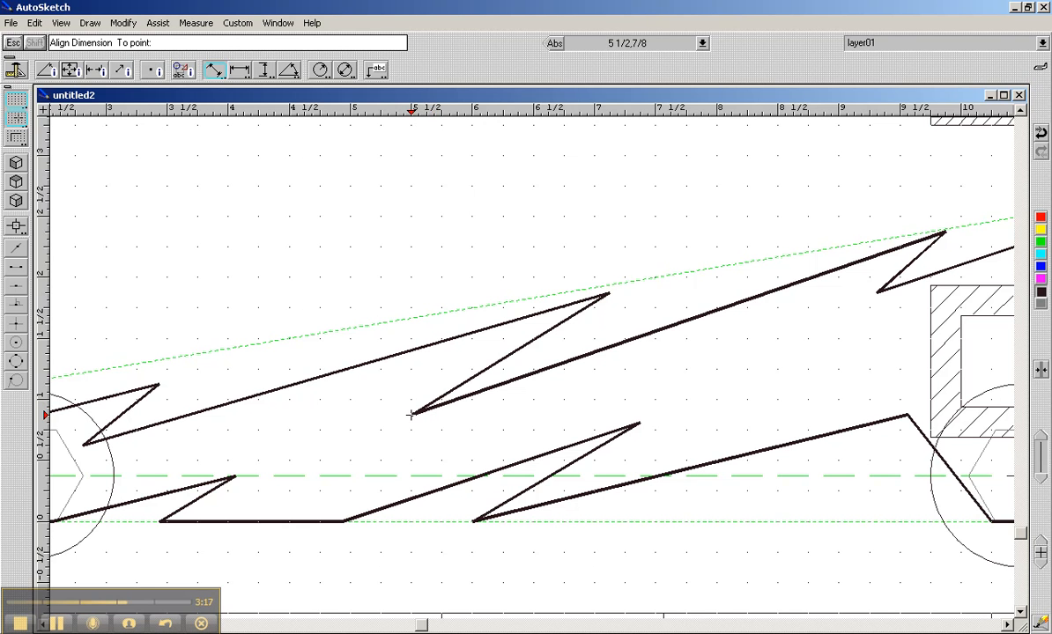
left_click(434, 491)
left_click(435, 492)
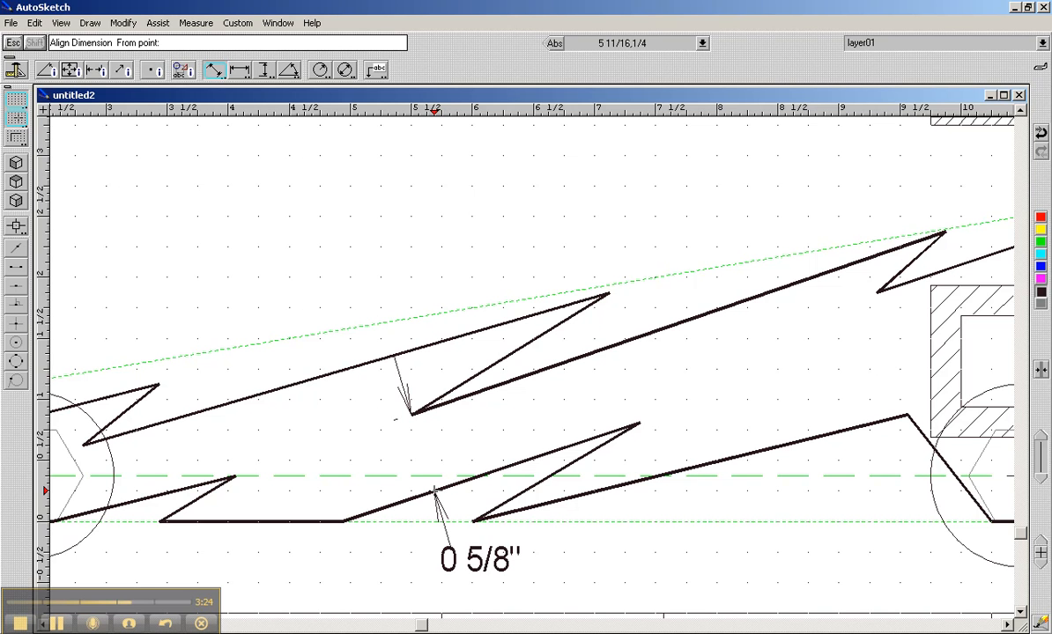
Step: Add an aligned dimension across the thin section behind the front wheel, from the upper notch's inner corner to the lower edge
left_click(84, 445)
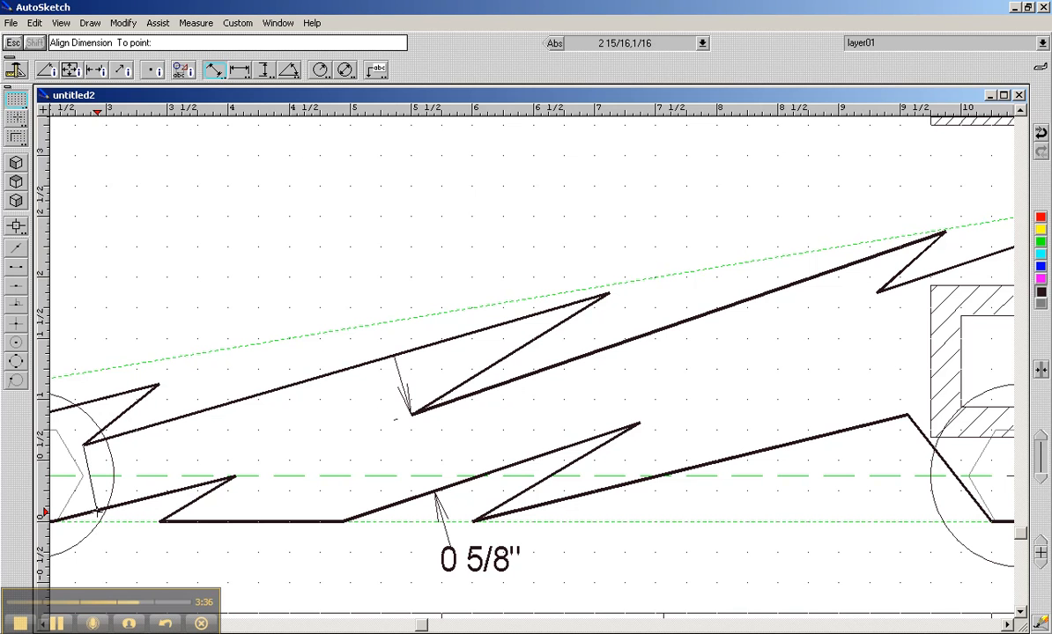
left_click(97, 509)
left_click(99, 521)
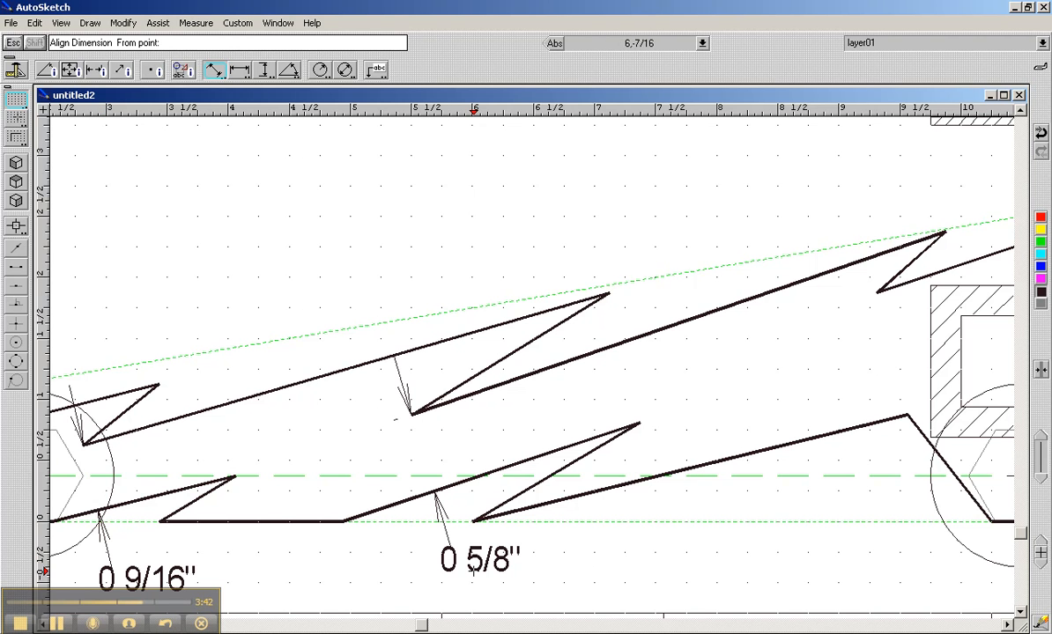
Step: Erase the text and arrows of the aligned dimension in the middle of the front view
left_click(123, 23)
left_click(16, 69)
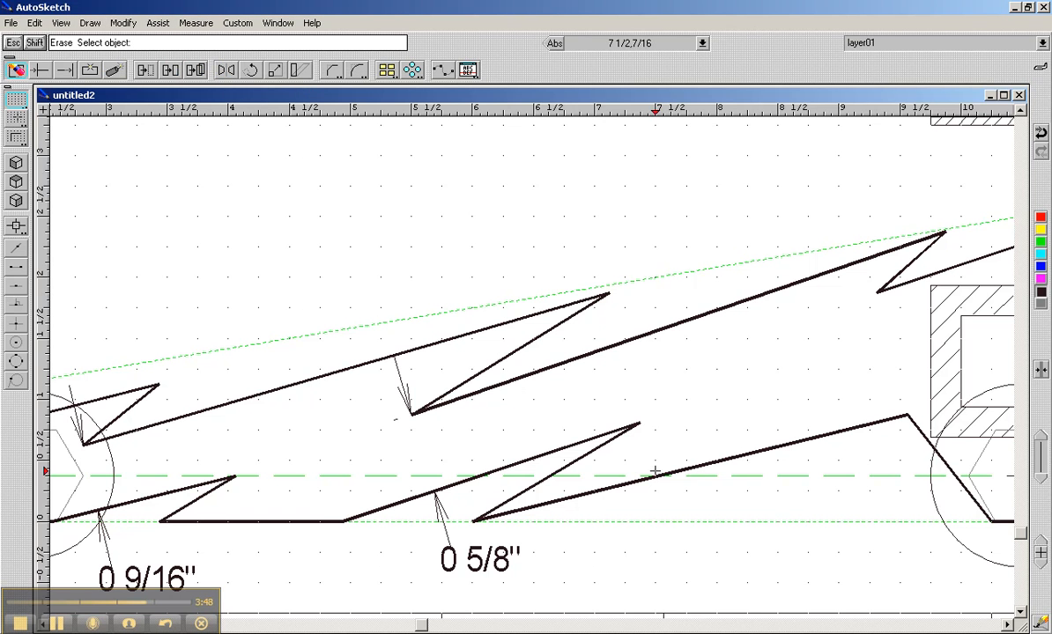
left_click(496, 564)
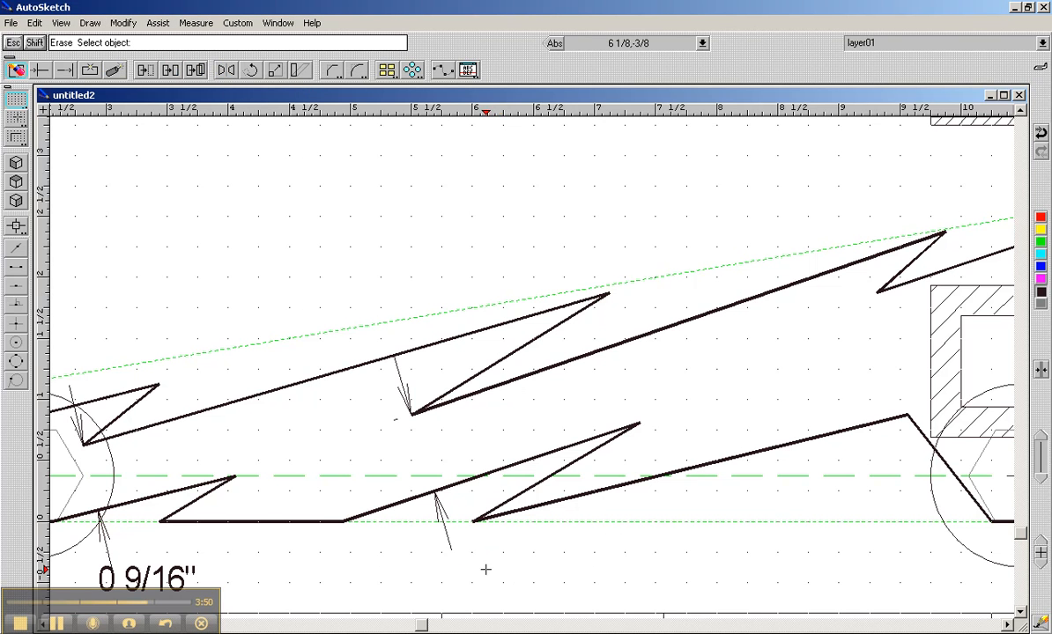
left_click(397, 420)
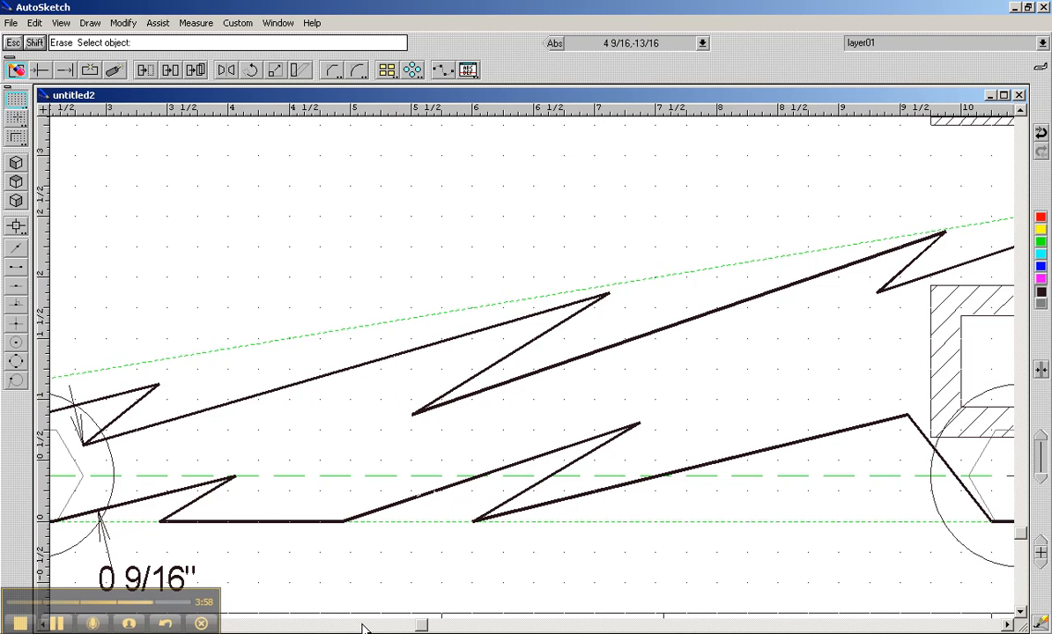
Step: With grid snap on, add a vertical dimension ahead of the front view's nose from the axle line to the body's bottom, text above
left_click_drag(421, 625, 265, 625)
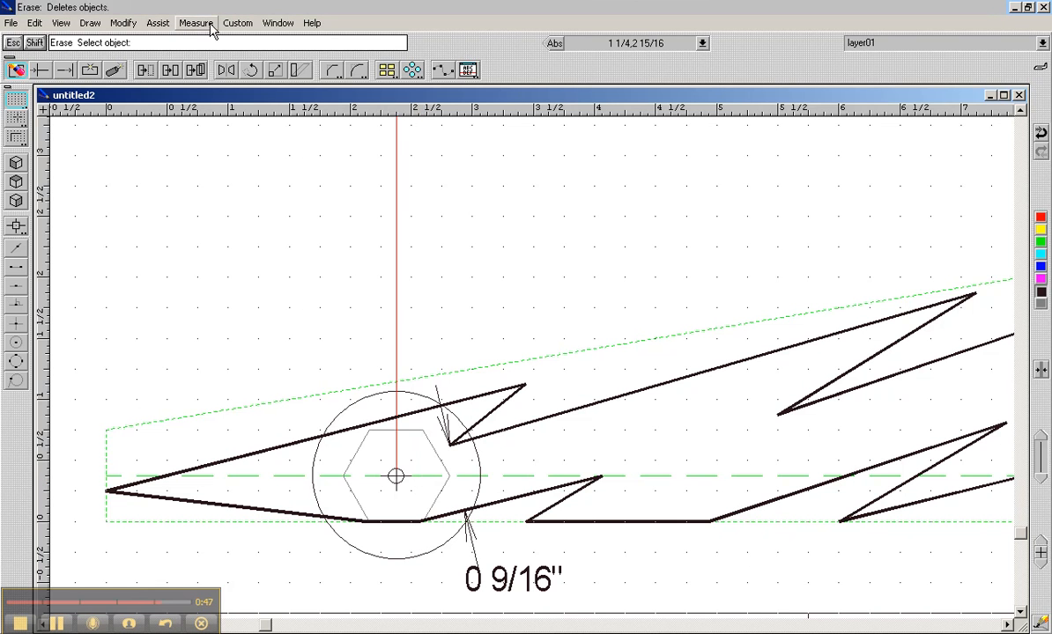
mouse_move(180, 27)
left_click(264, 70)
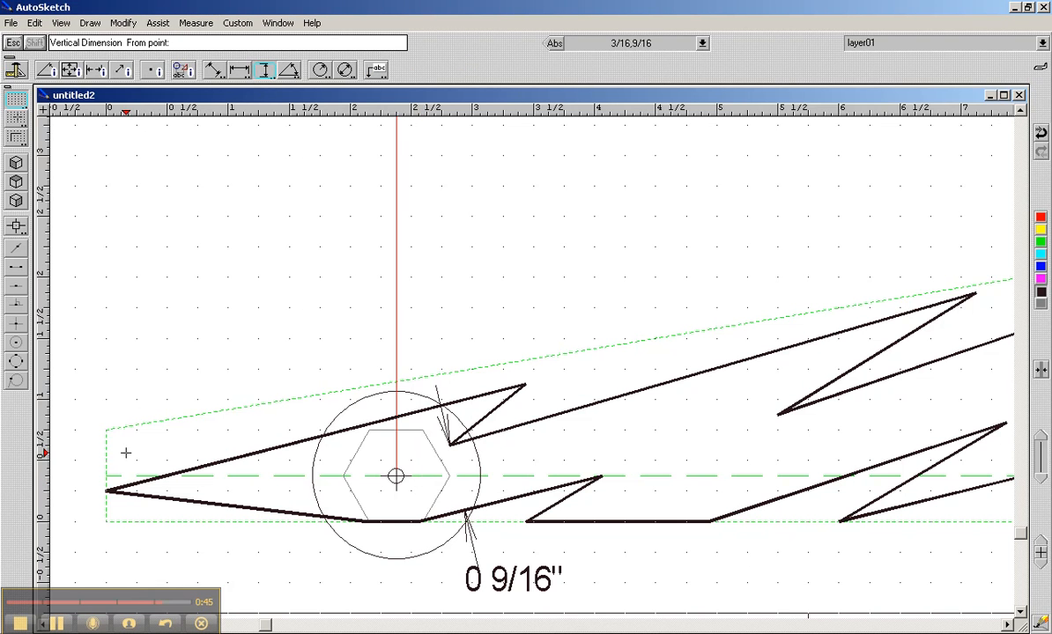
left_click(12, 128)
left_click(75, 476)
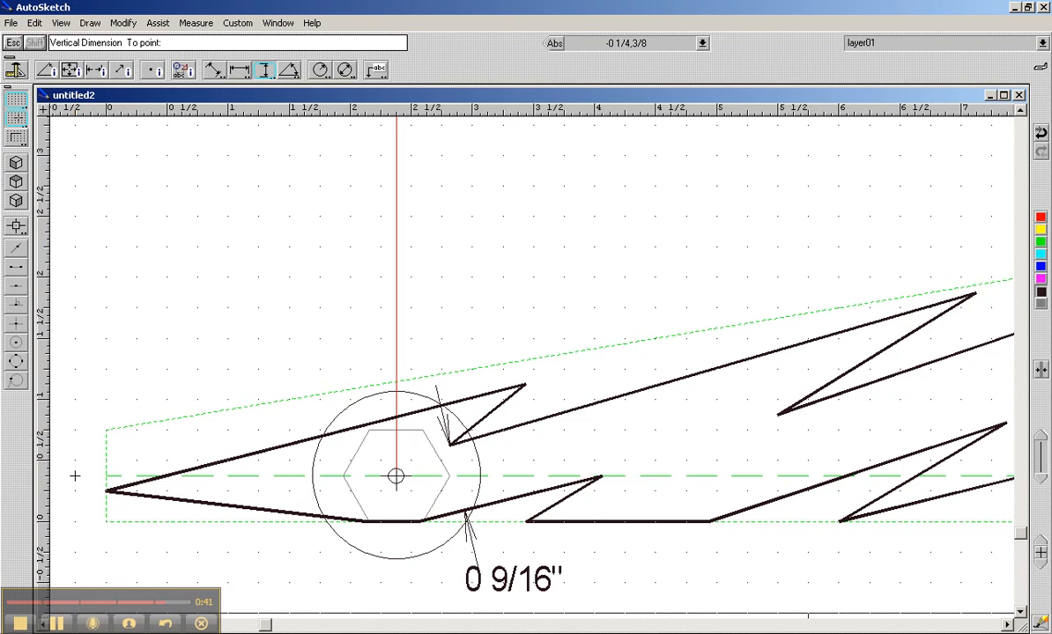
left_click(75, 522)
left_click(75, 523)
left_click(136, 399)
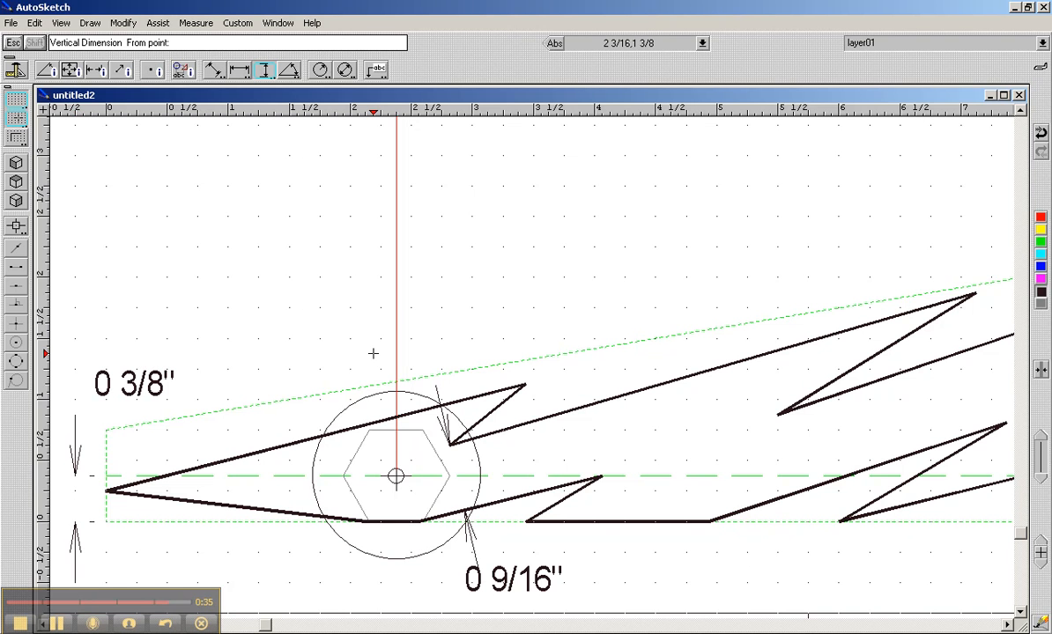
Step: Add a horizontal dimension for the car's overall length between the top and front views, from the rear end to the nose
right_click(63, 25)
left_click(143, 71)
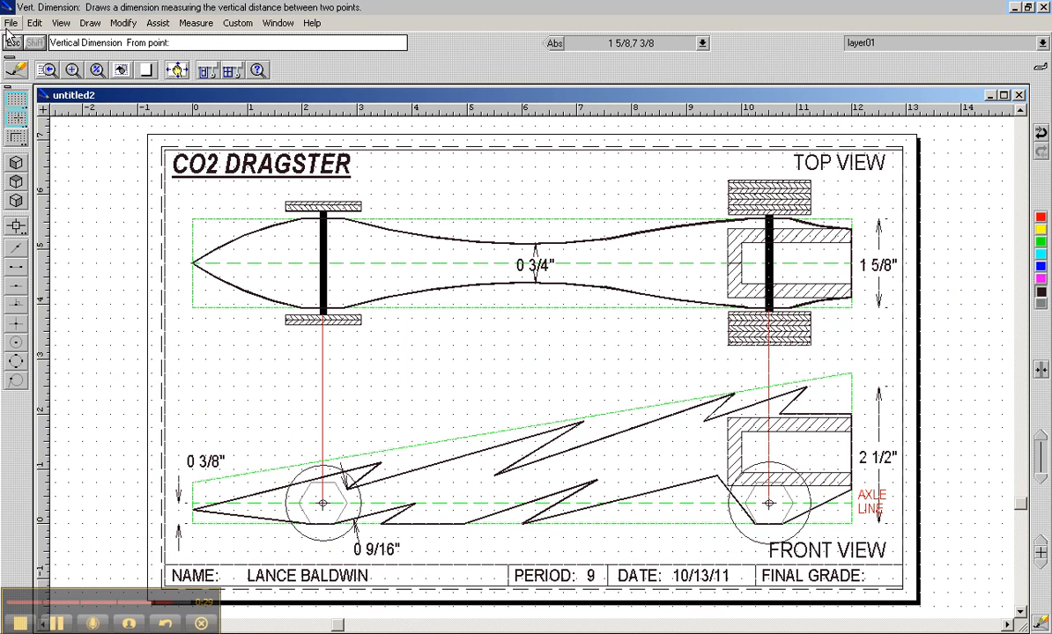
left_click(52, 70)
left_click(146, 276)
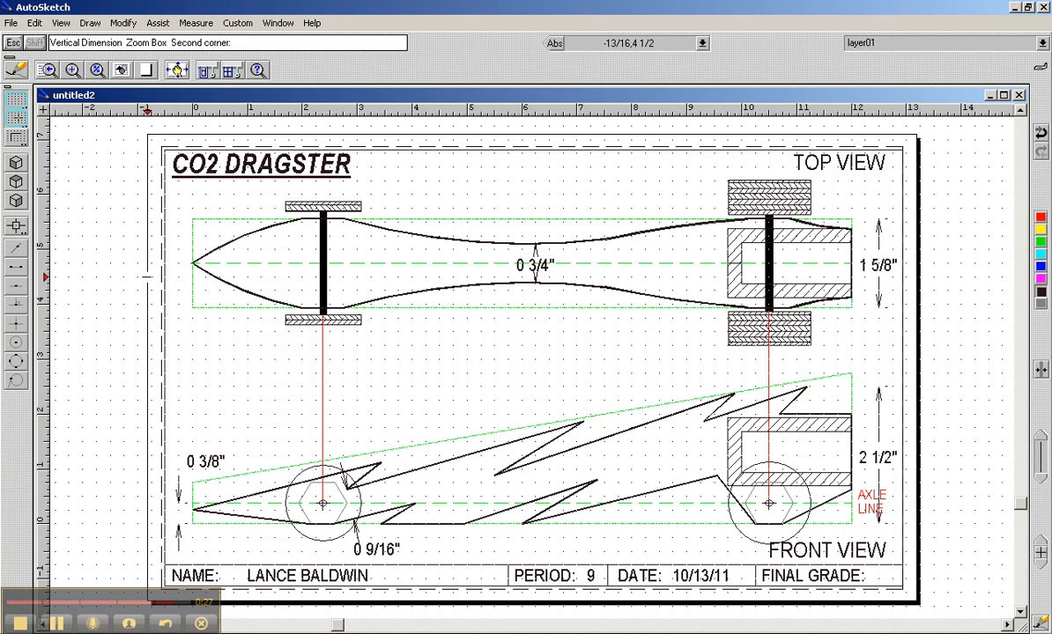
left_click(885, 400)
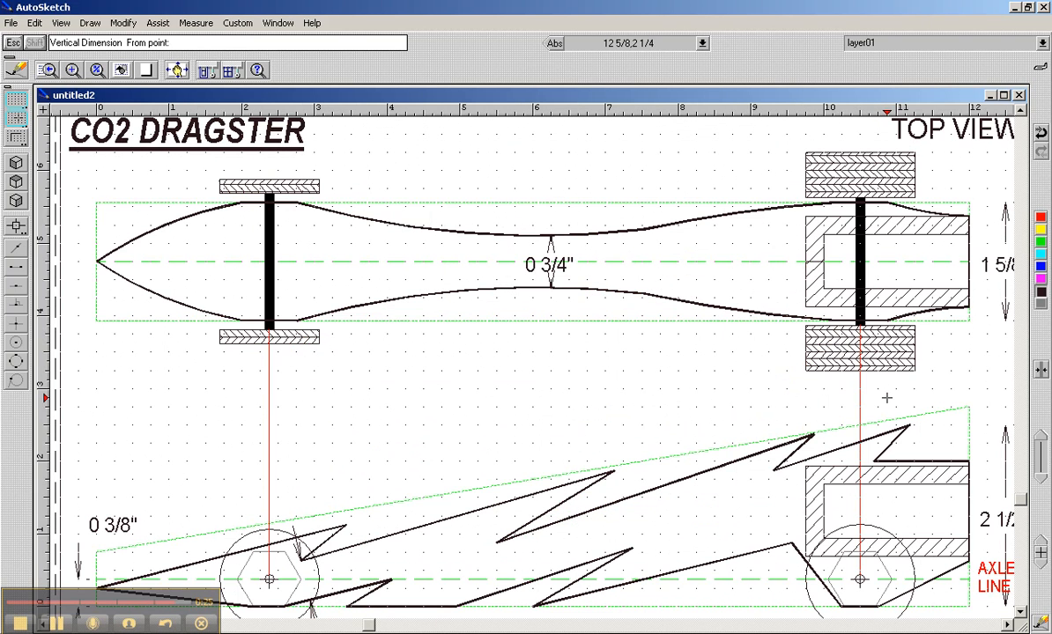
left_click(192, 23)
left_click(236, 75)
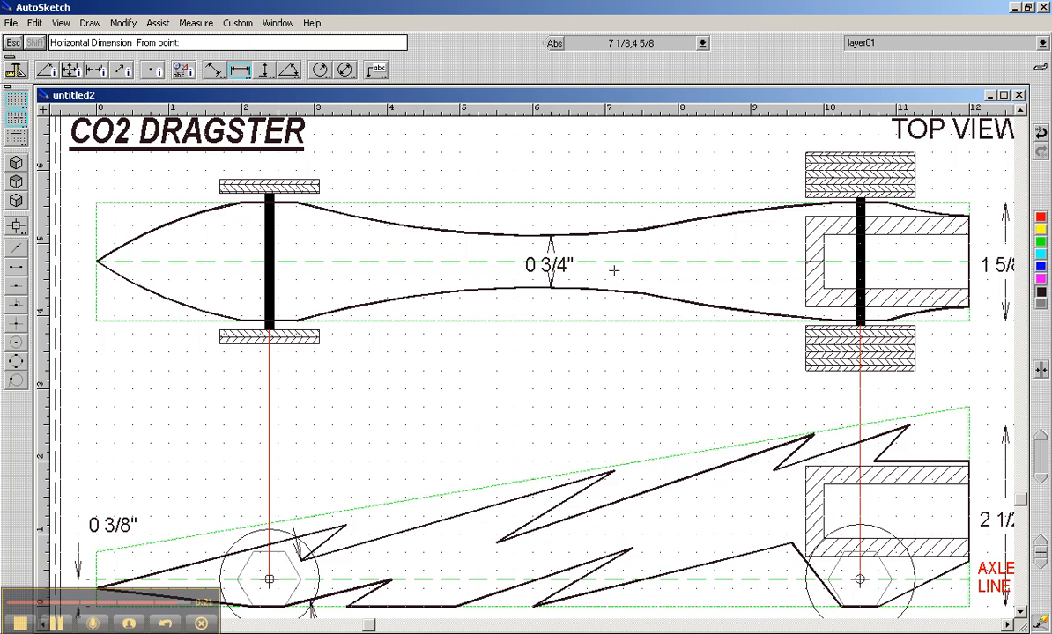
left_click(968, 375)
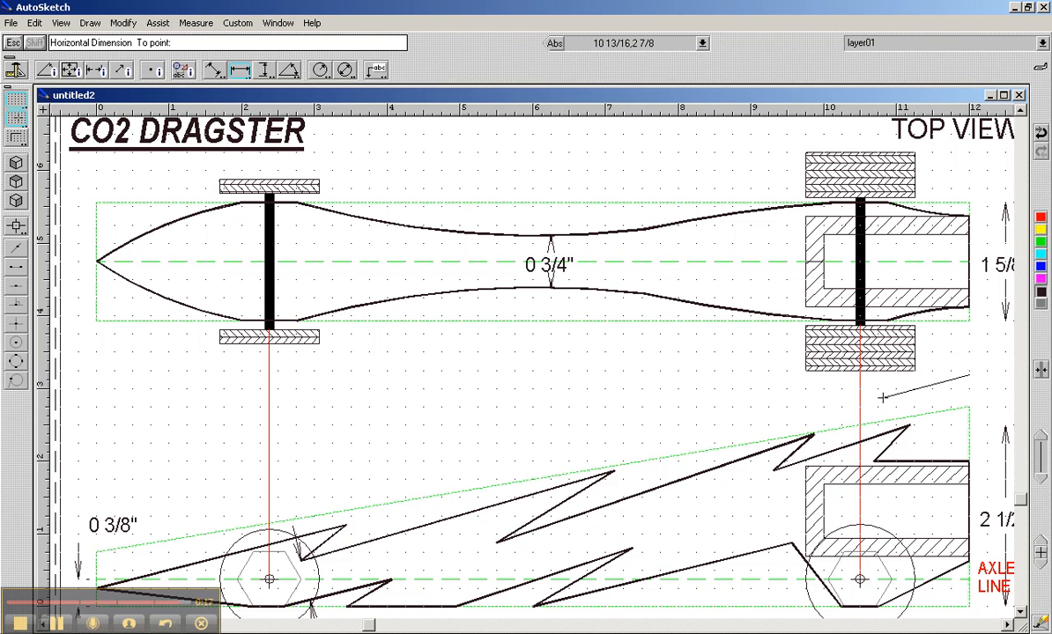
left_click(95, 376)
left_click(95, 375)
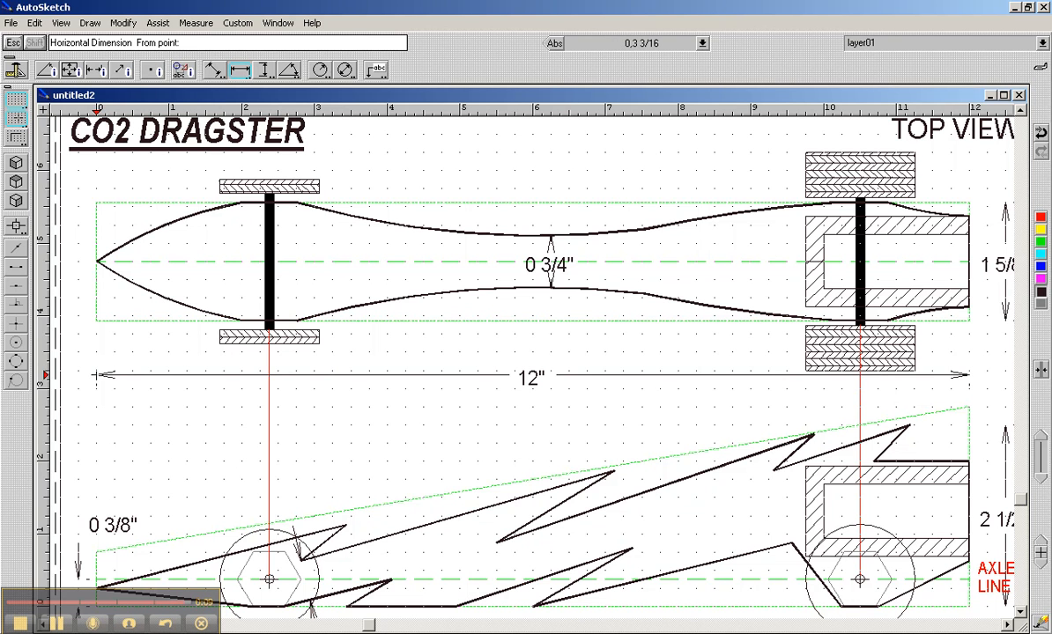
Step: Add a horizontal dimension for the wheelbase below the overall length dimension, from the rear axle line to the front axle line
left_click(864, 402)
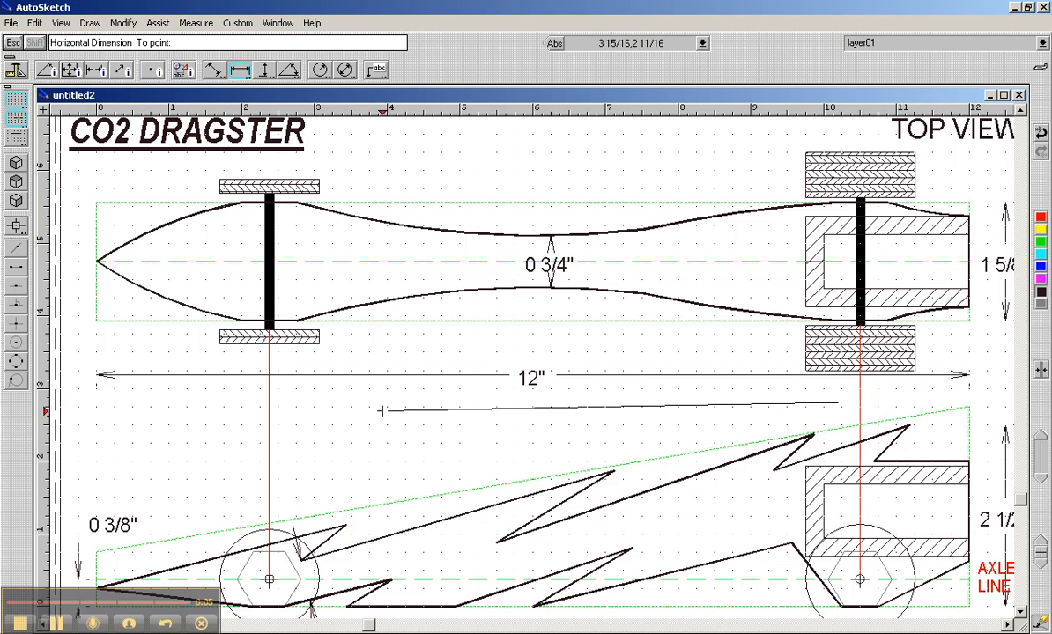
left_click(269, 402)
left_click(269, 401)
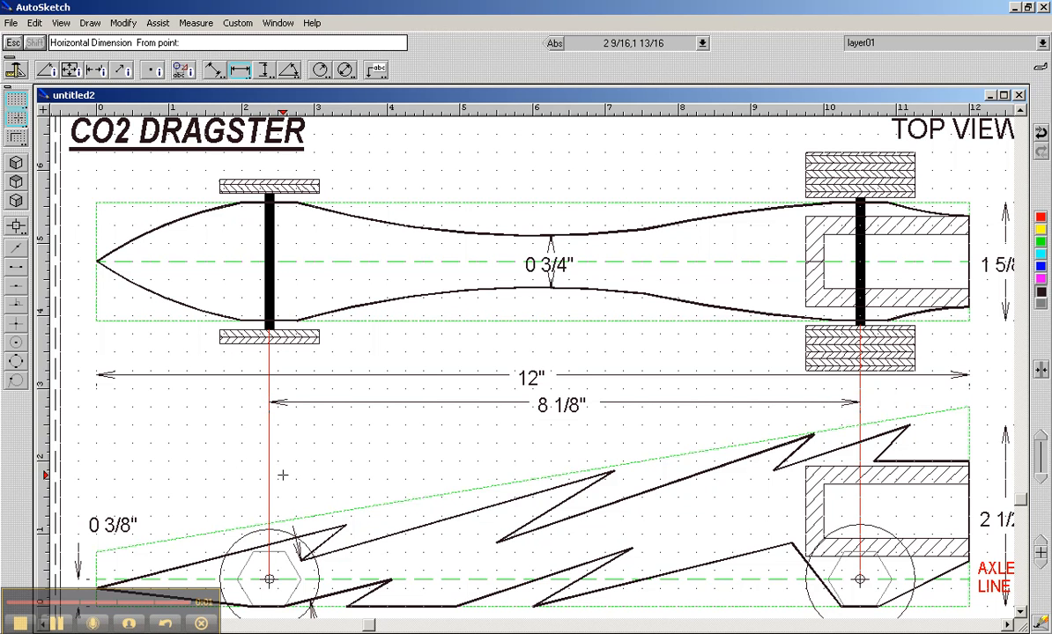